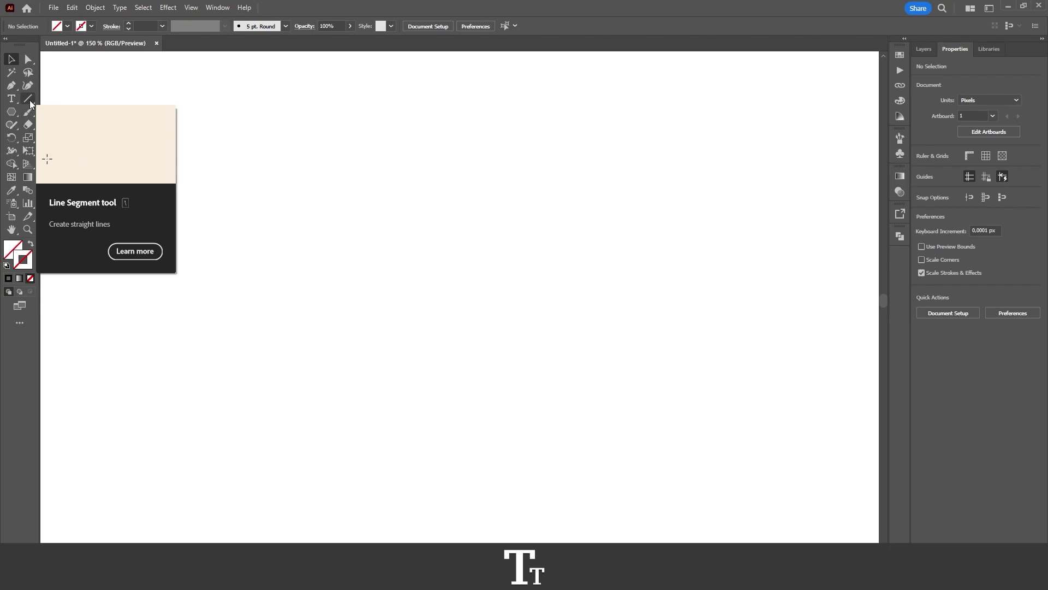
Step: Pick the Line Segment tool and set the stroke to solid black 1 pt with no fill
left_click(28, 100)
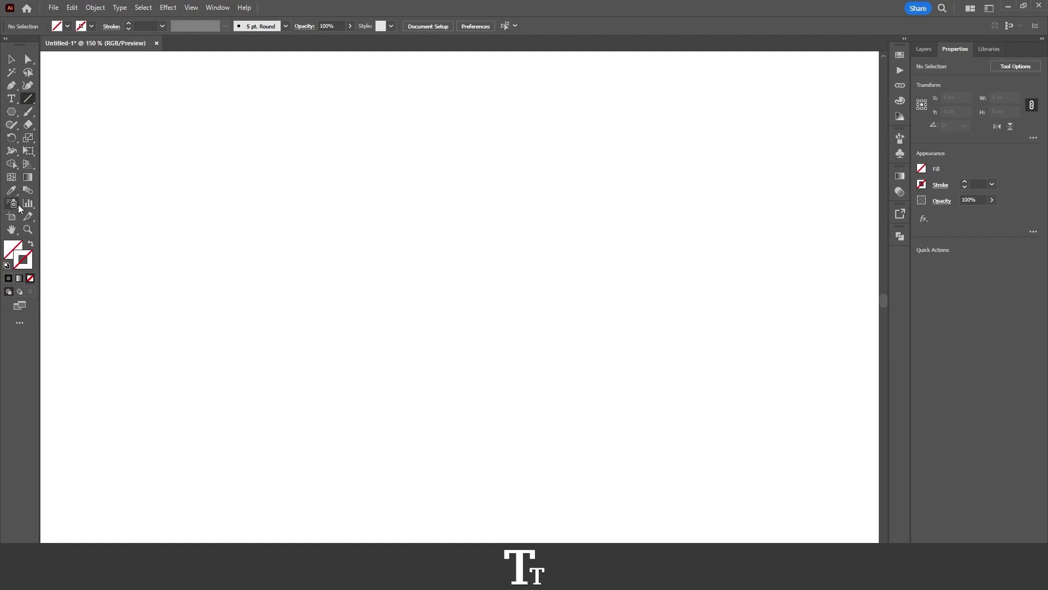
left_click(16, 245)
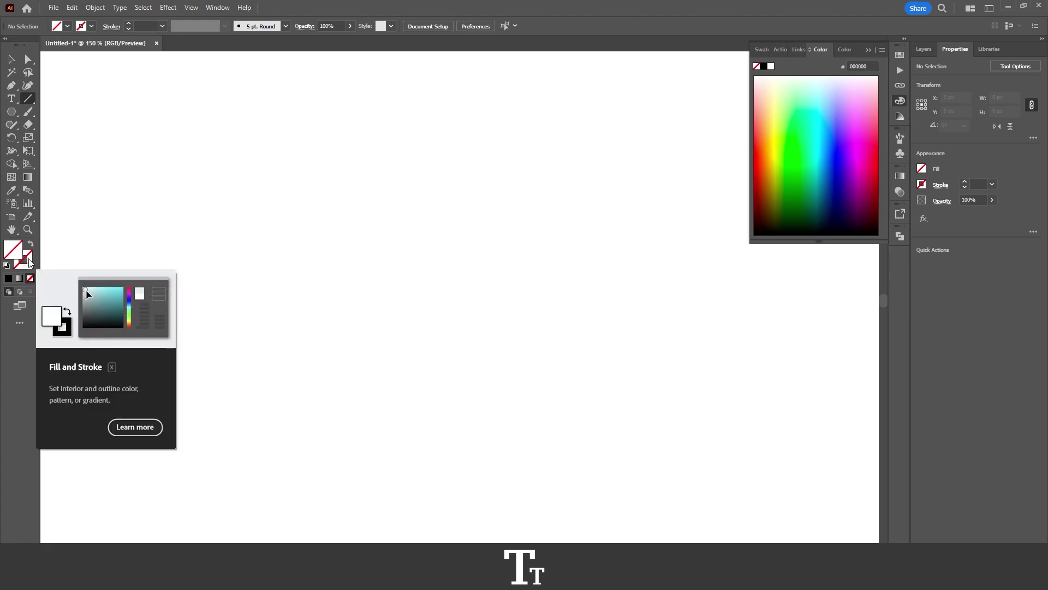
left_click(27, 260)
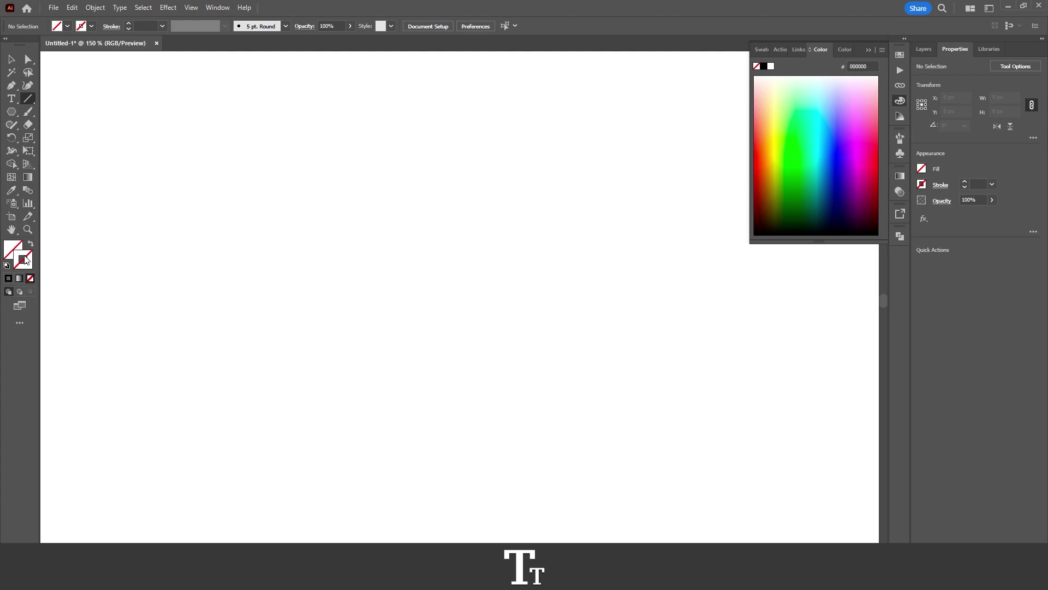
left_click(9, 279)
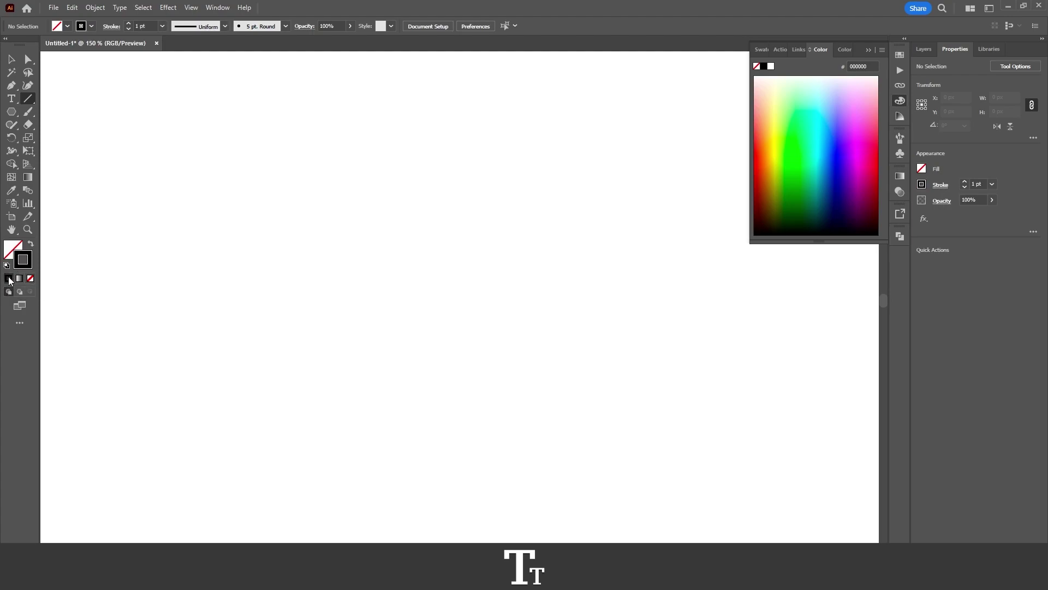
left_click(869, 49)
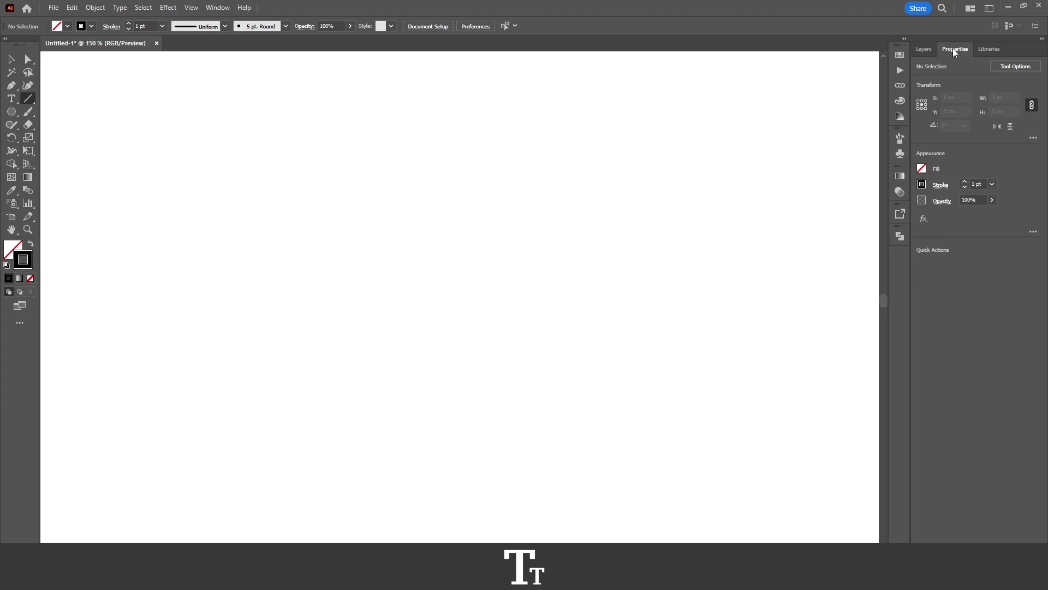
Step: Change the Appearance stroke weight from 1 pt to 10 pt
left_click(226, 13)
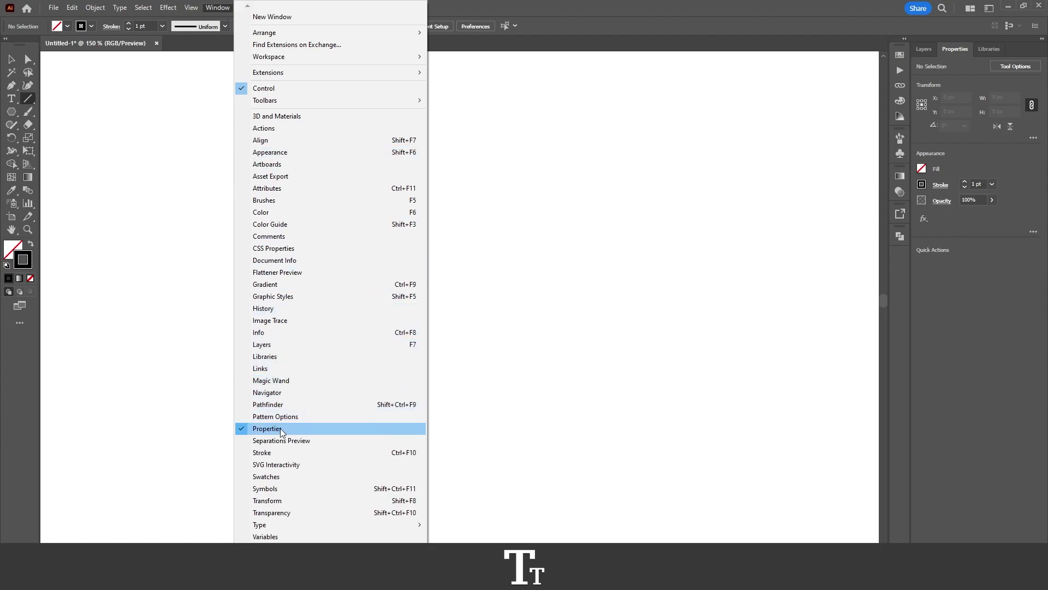
left_click(522, 228)
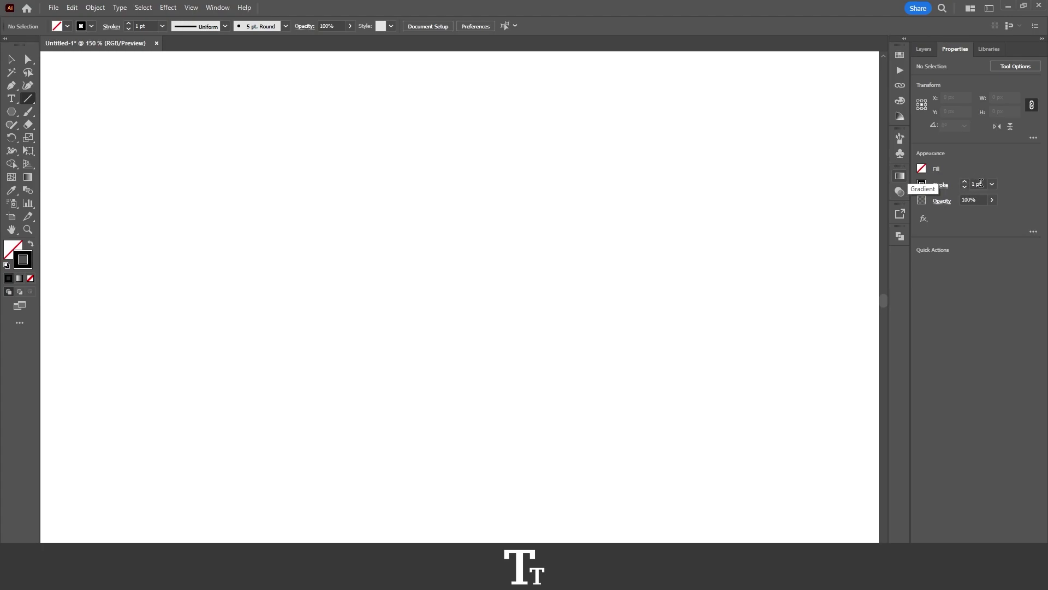
left_click_drag(981, 184, 971, 181)
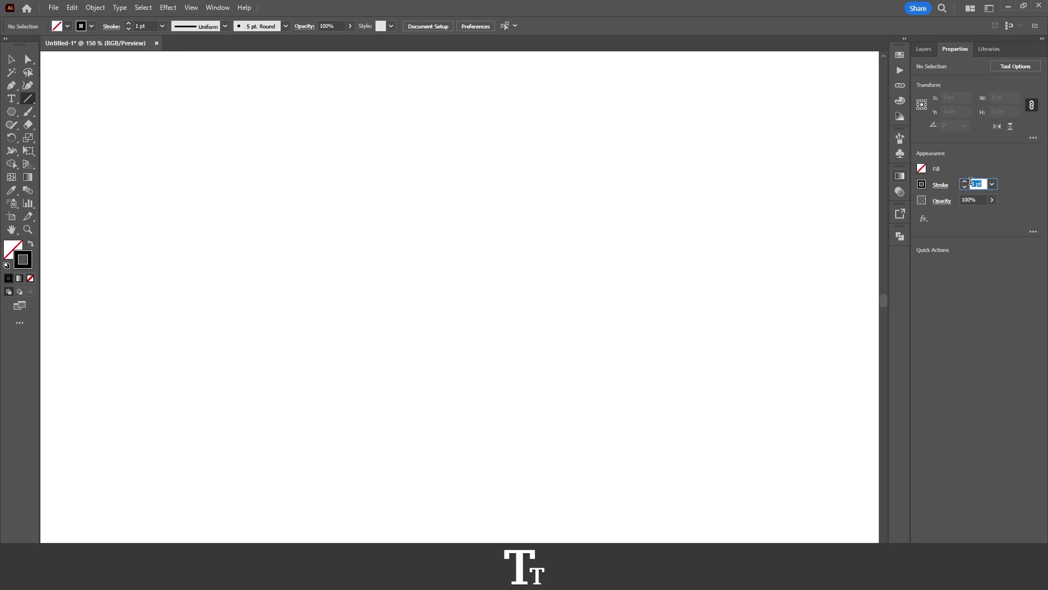
type("10")
key("Return")
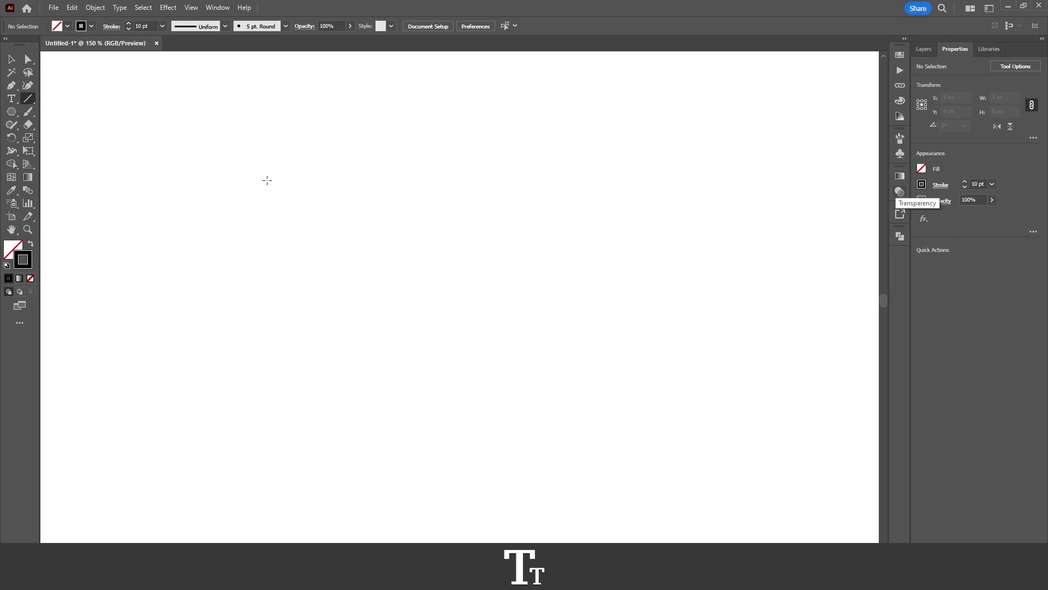
Step: Draw a horizontal black 10 pt line about 427 px wide across the upper artboard
left_click_drag(267, 180, 699, 179)
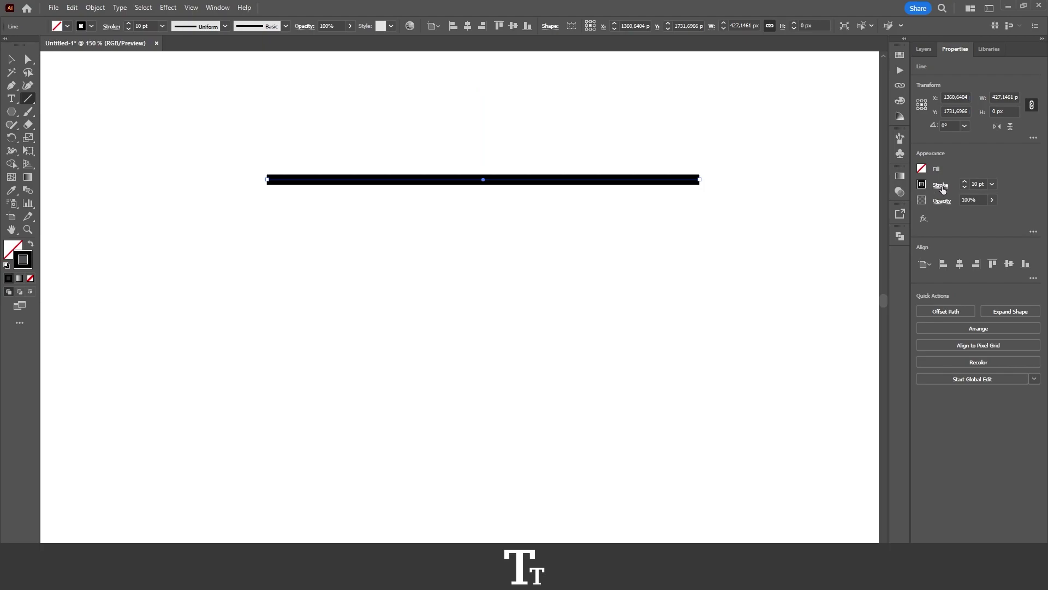
Step: Enable Dashed Line in the line's Stroke options and select the first dash field
left_click(941, 185)
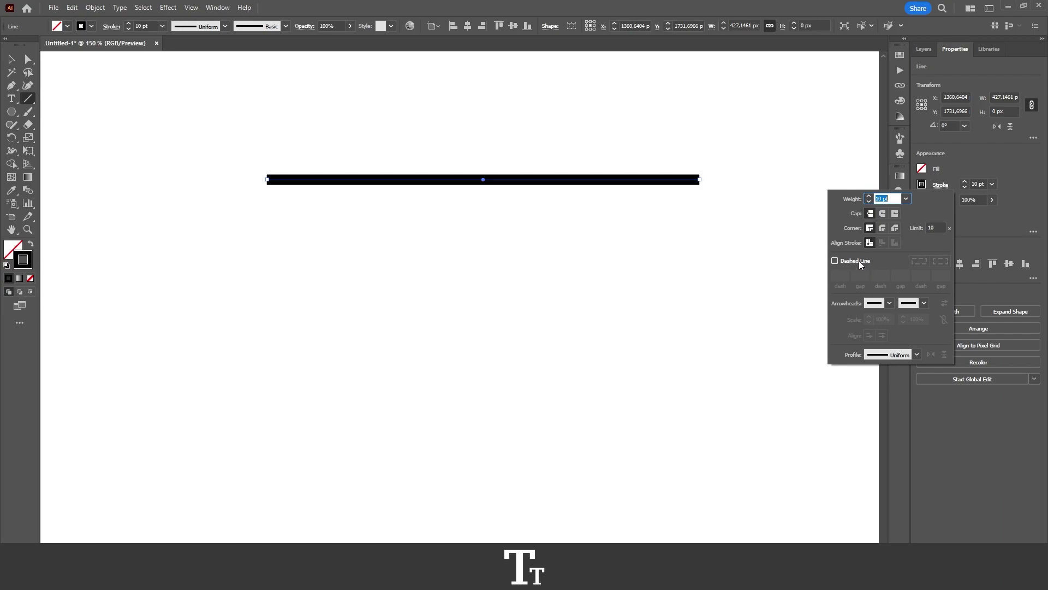
left_click(841, 263)
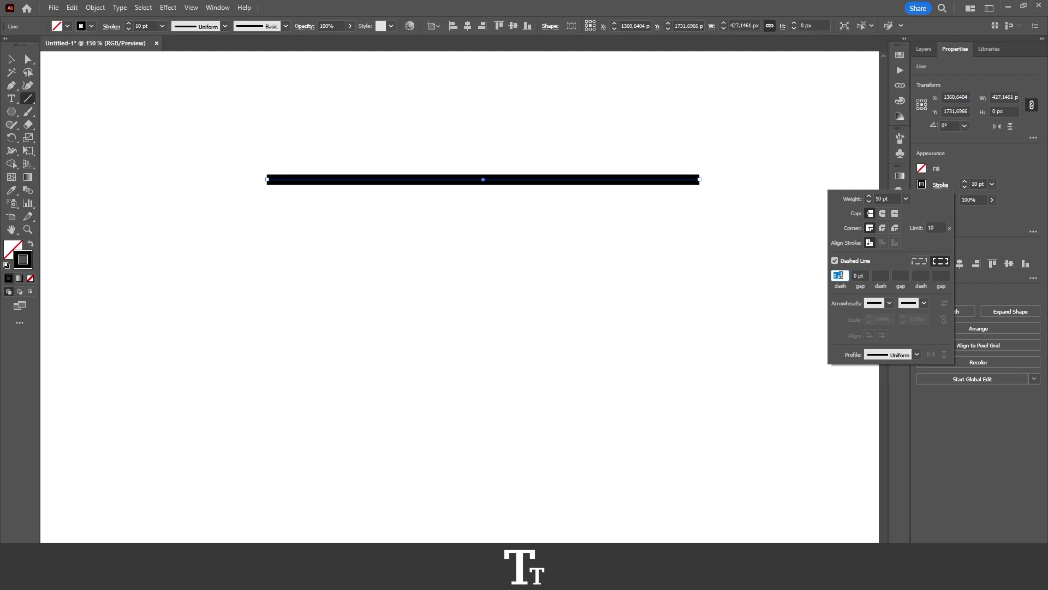
left_click(835, 276)
Step: Set the first dash length in the Stroke panel to 15 pt
left_click_drag(843, 276, 833, 277)
key("Up")
key("Up")
key("Up")
key("Up")
key("Up")
key("Up")
key("Up")
key("Up")
key("Up")
key("Up")
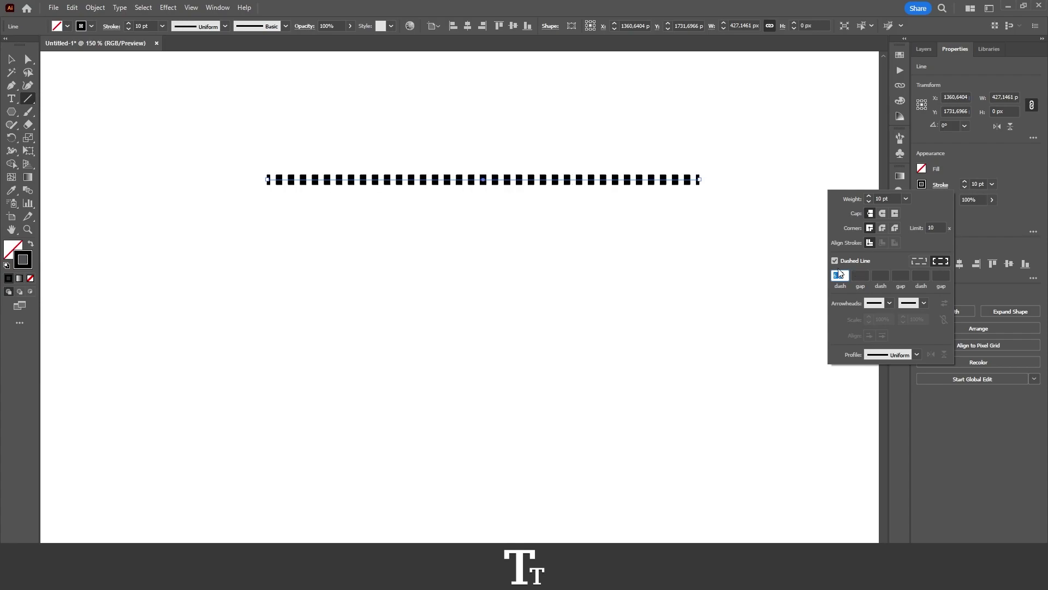
key("Up")
key("Up")
key("Up")
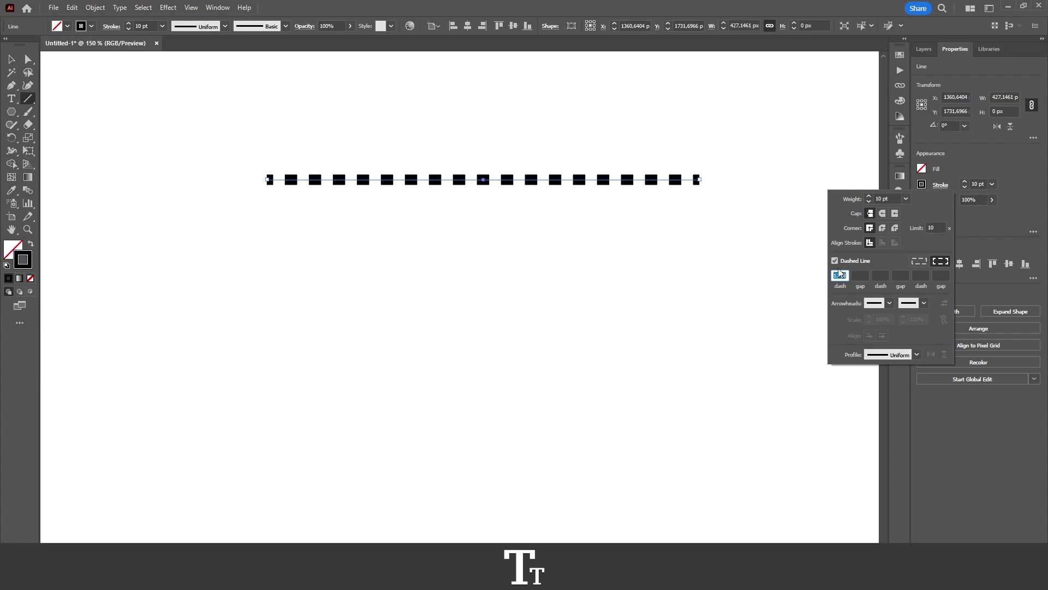
key("Up")
key("Up")
key("Up")
key("Up")
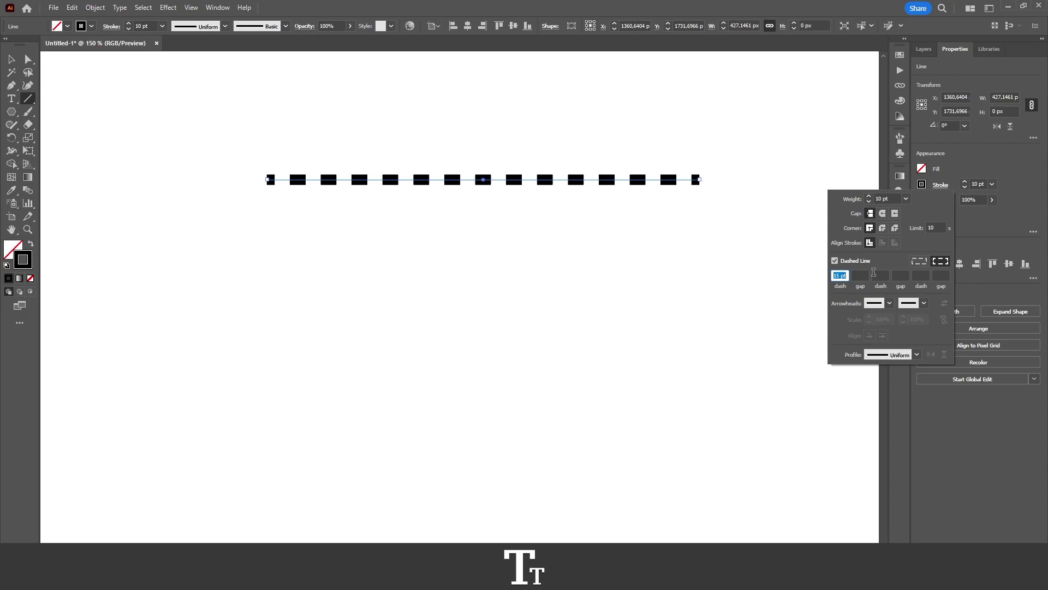
key("Up")
key("Up")
key("Up")
key("Up")
key("Up")
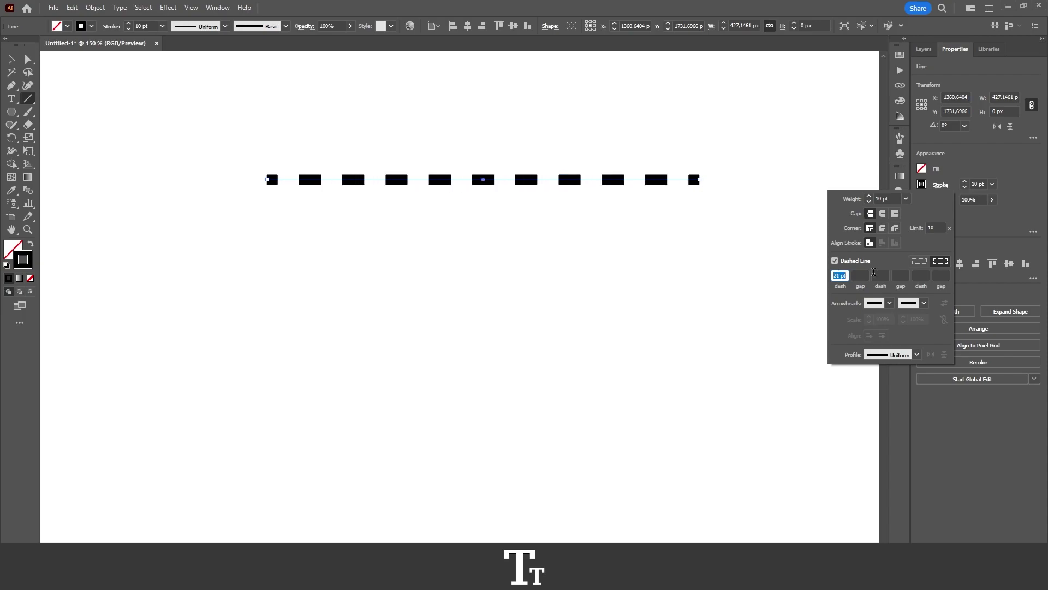
key("Up")
key("Up")
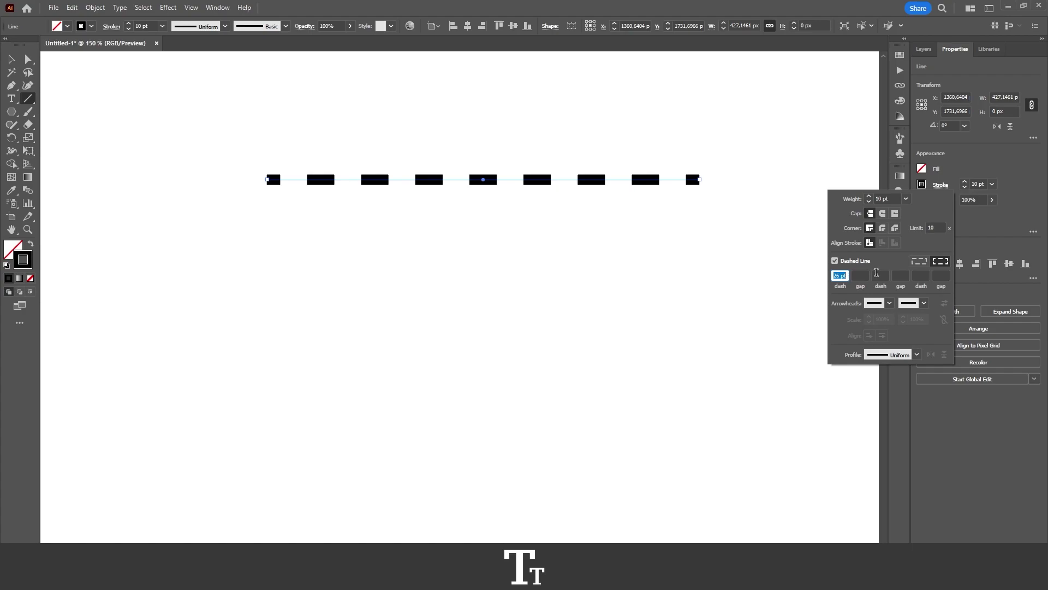
type("15")
key("Tab")
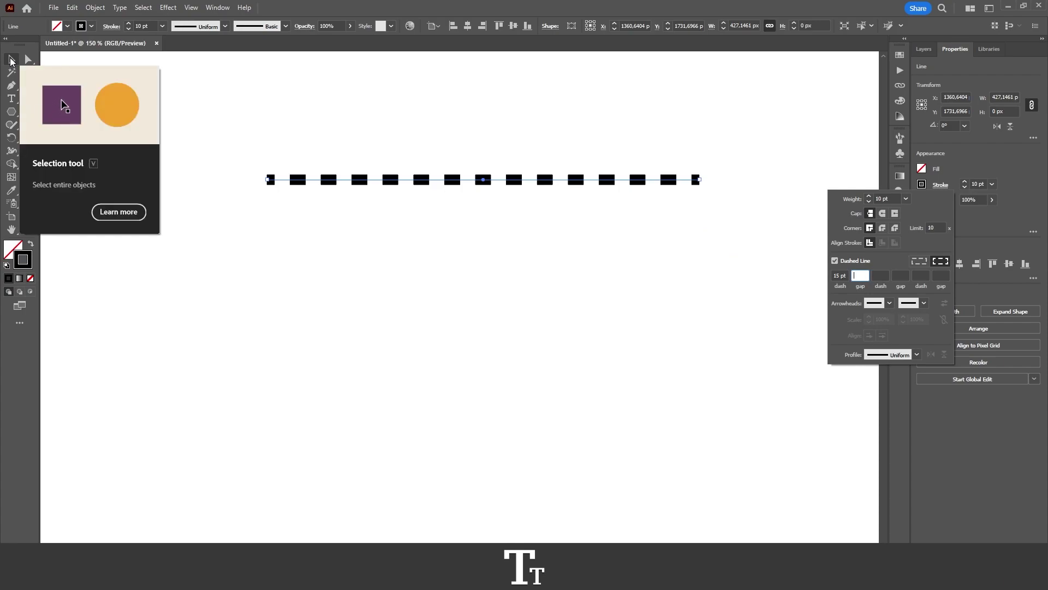
Step: Deselect the dashed line with the Selection tool and pan the view so it sits lower
left_click(11, 60)
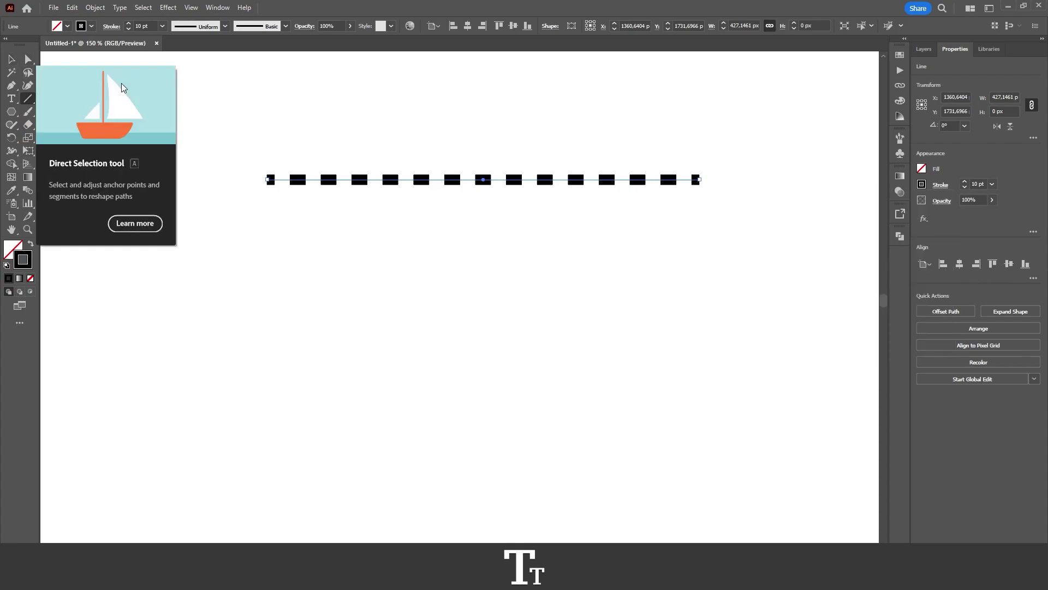
left_click(147, 89)
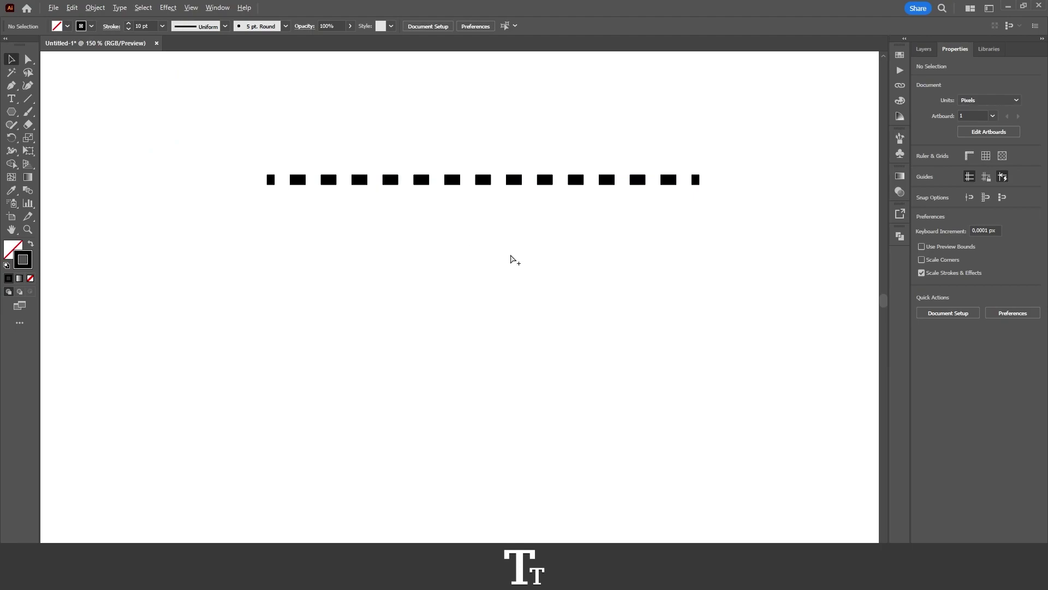
scroll(508, 256, "down", 2, "alt")
scroll(507, 236, "up", 2, "alt")
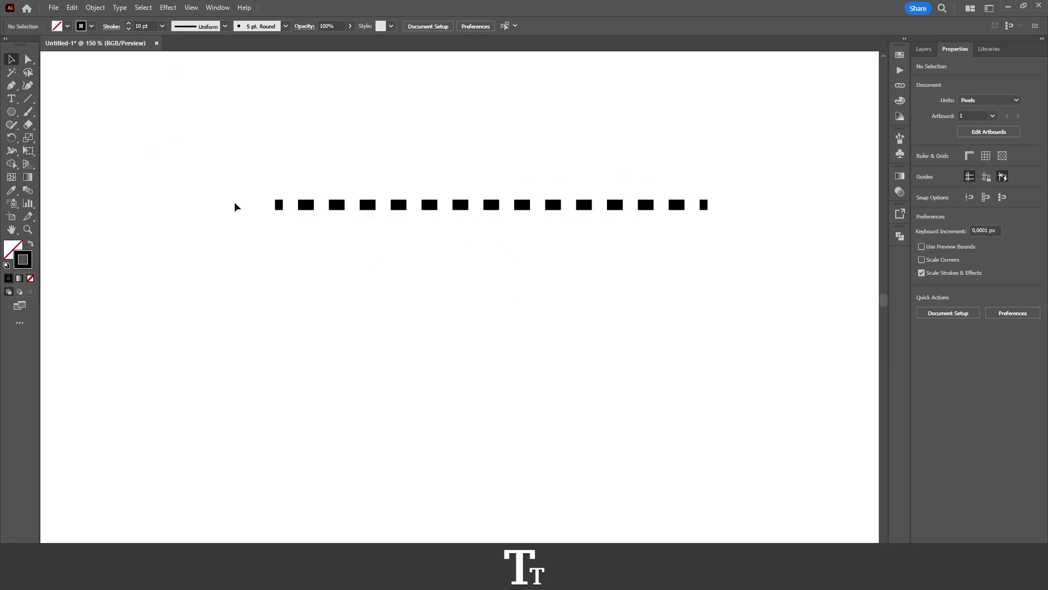
left_click_drag(592, 145, 583, 155)
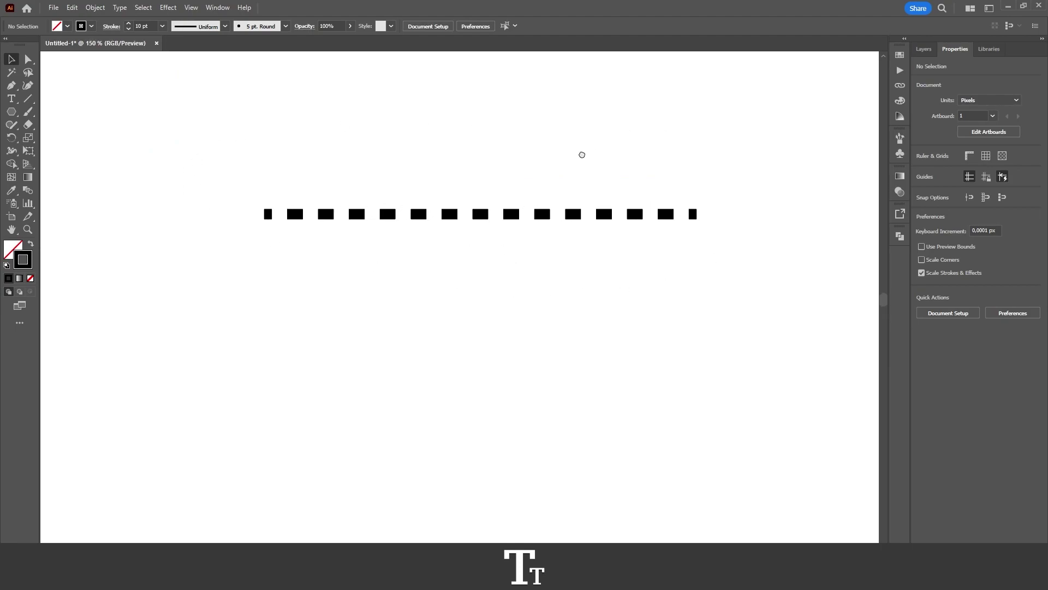